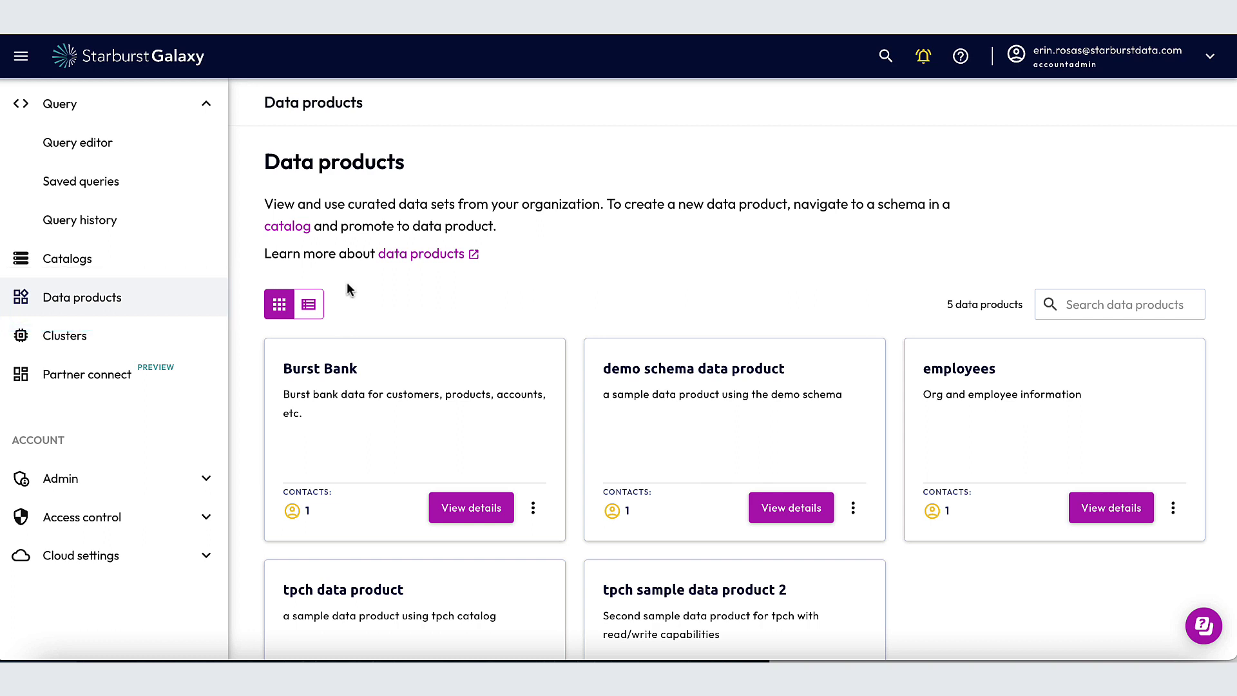
Step: Toggle the table/card layout and search, then briefly view the Burst Bank card's actions menu
click(309, 304)
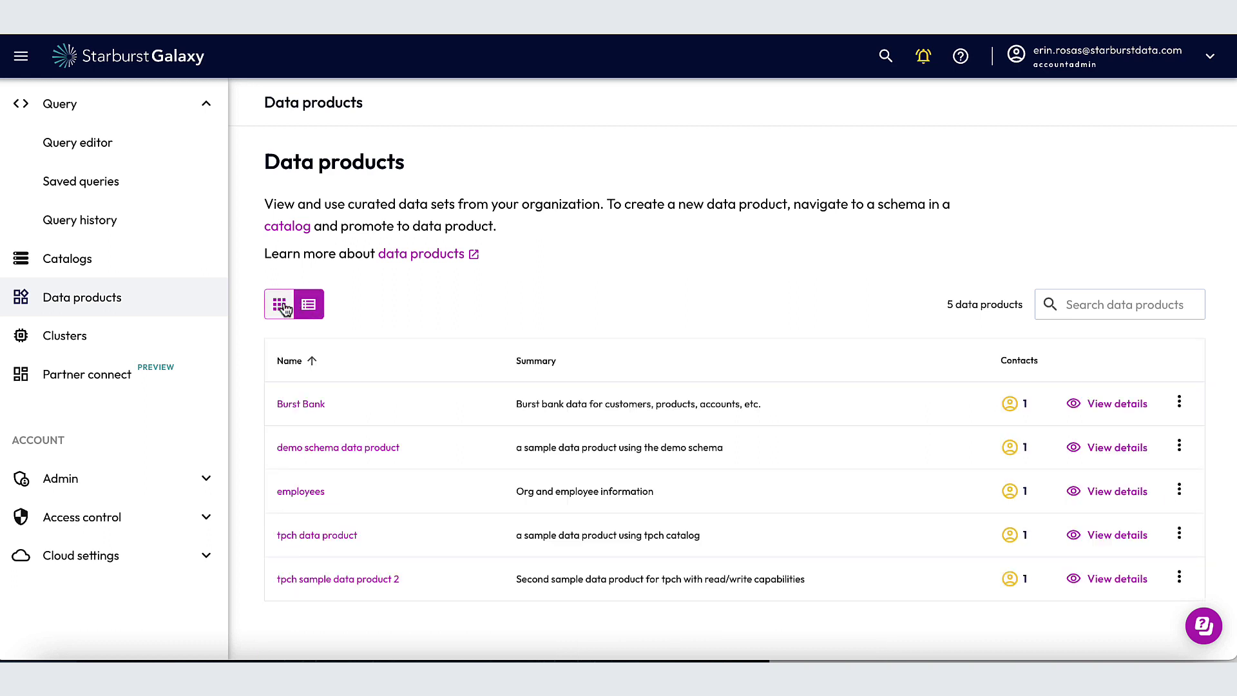
click(280, 305)
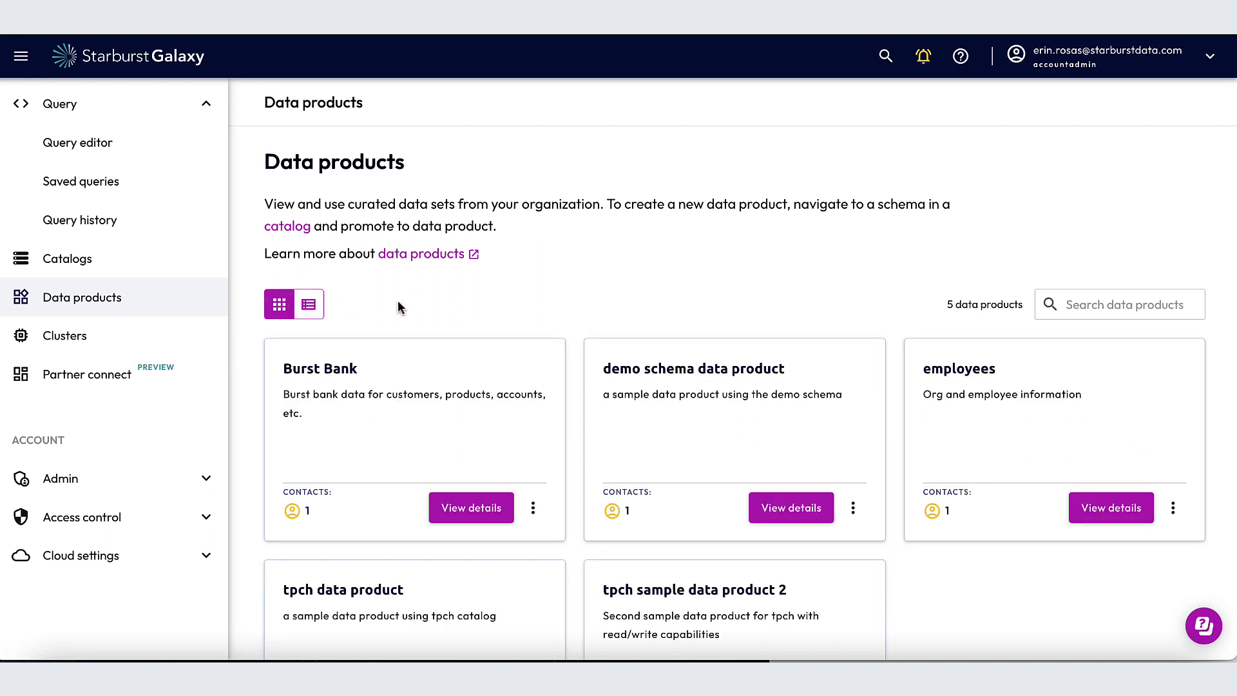
click(1122, 304)
text(employ)
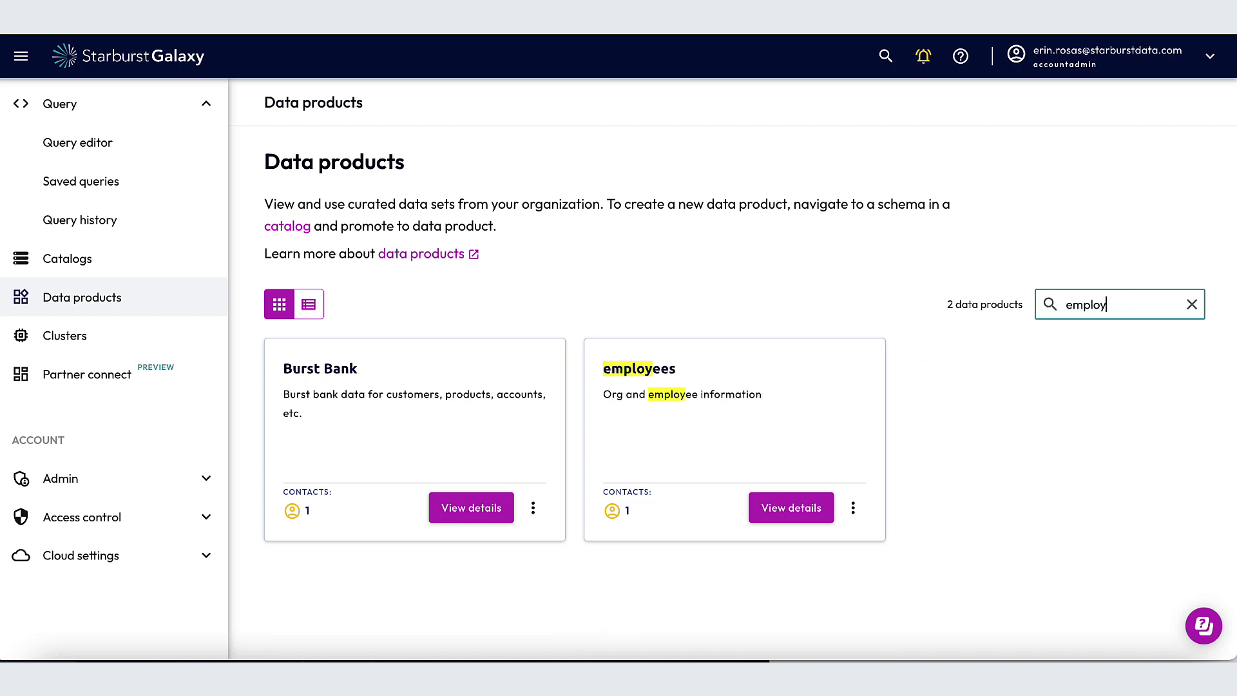
click(1193, 305)
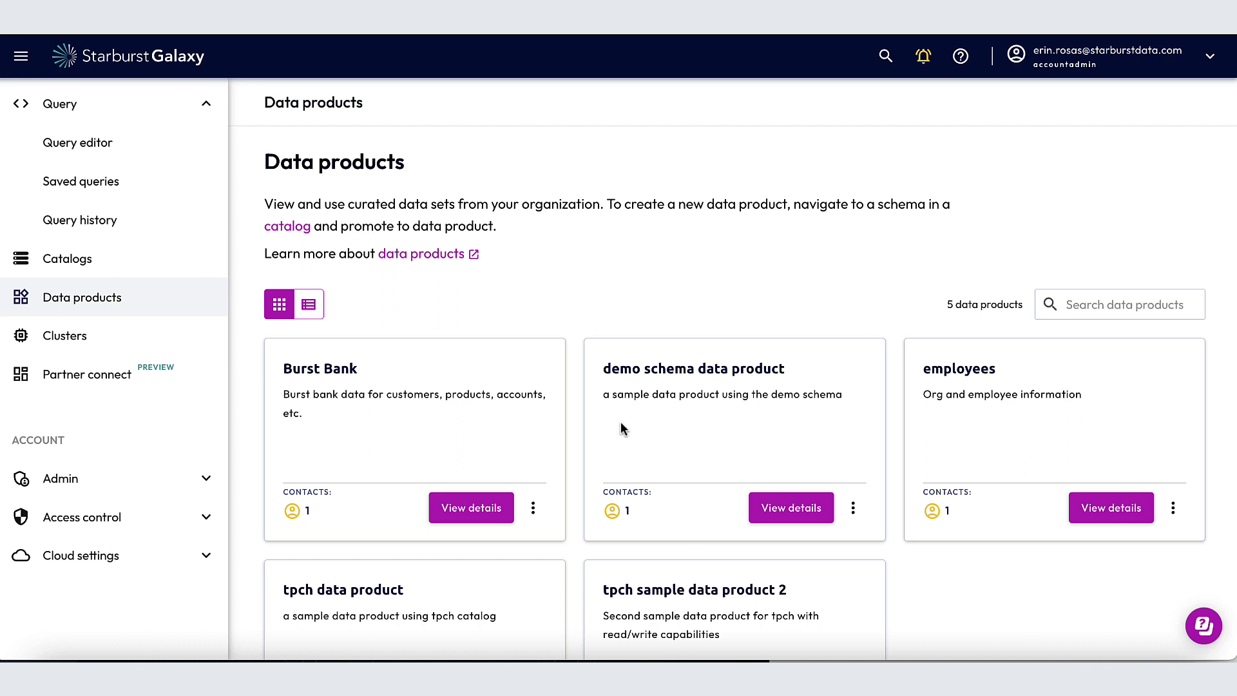
click(533, 508)
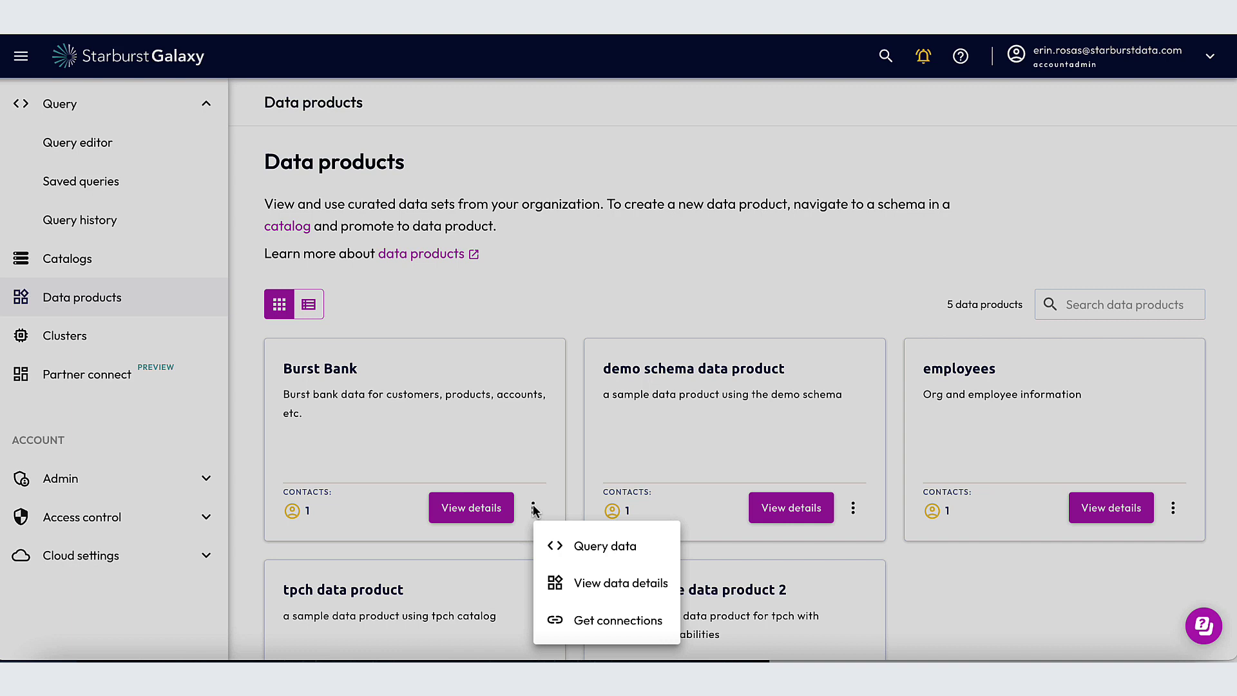
click(567, 290)
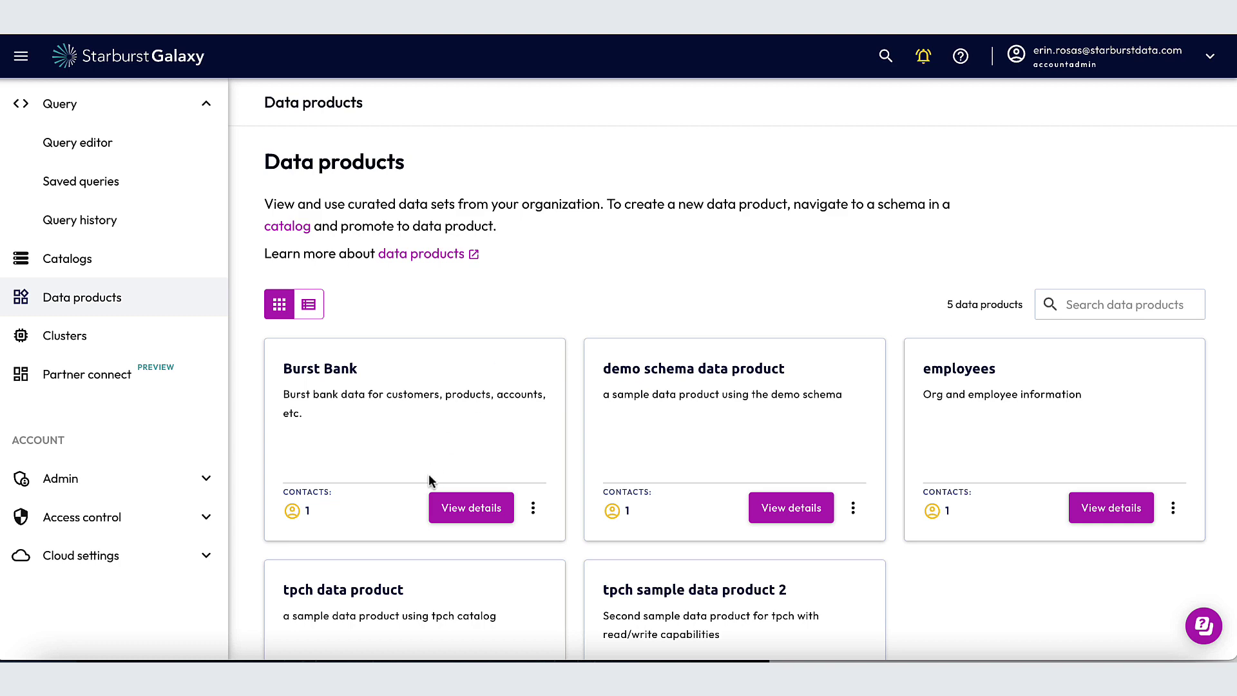
Step: View the Burst Bank data product's details from its card
click(470, 507)
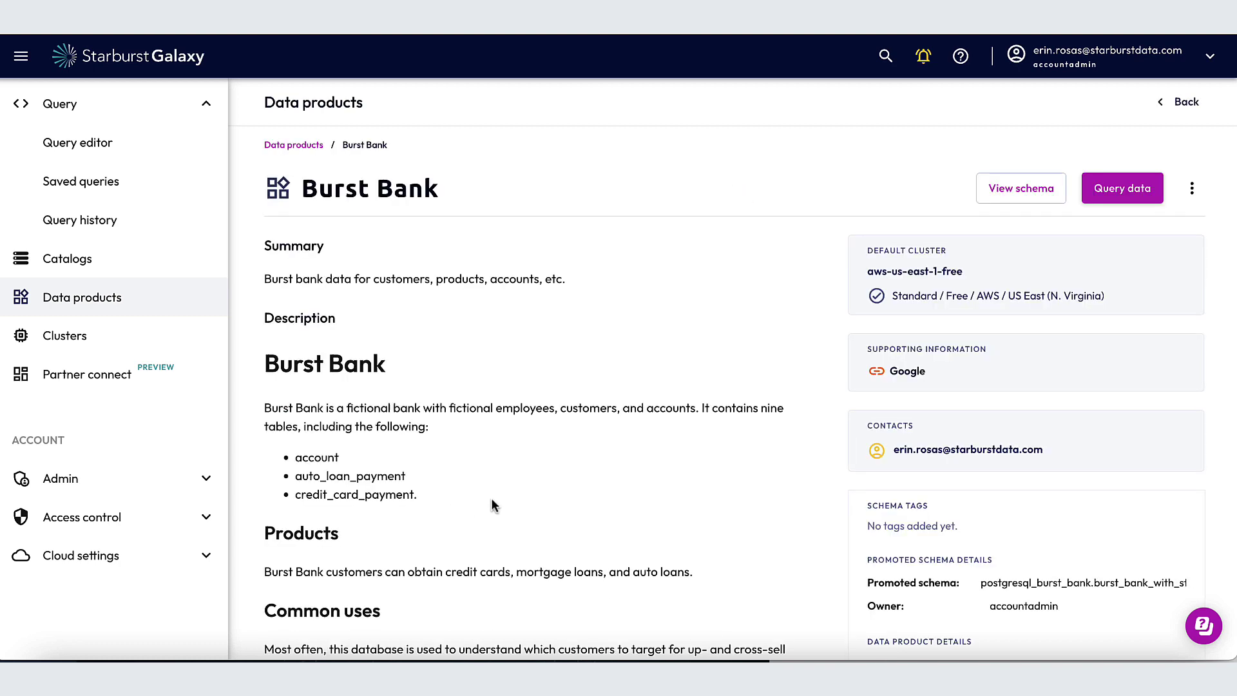
scroll(550, 491, down, 3)
scroll(549, 492, down, 3)
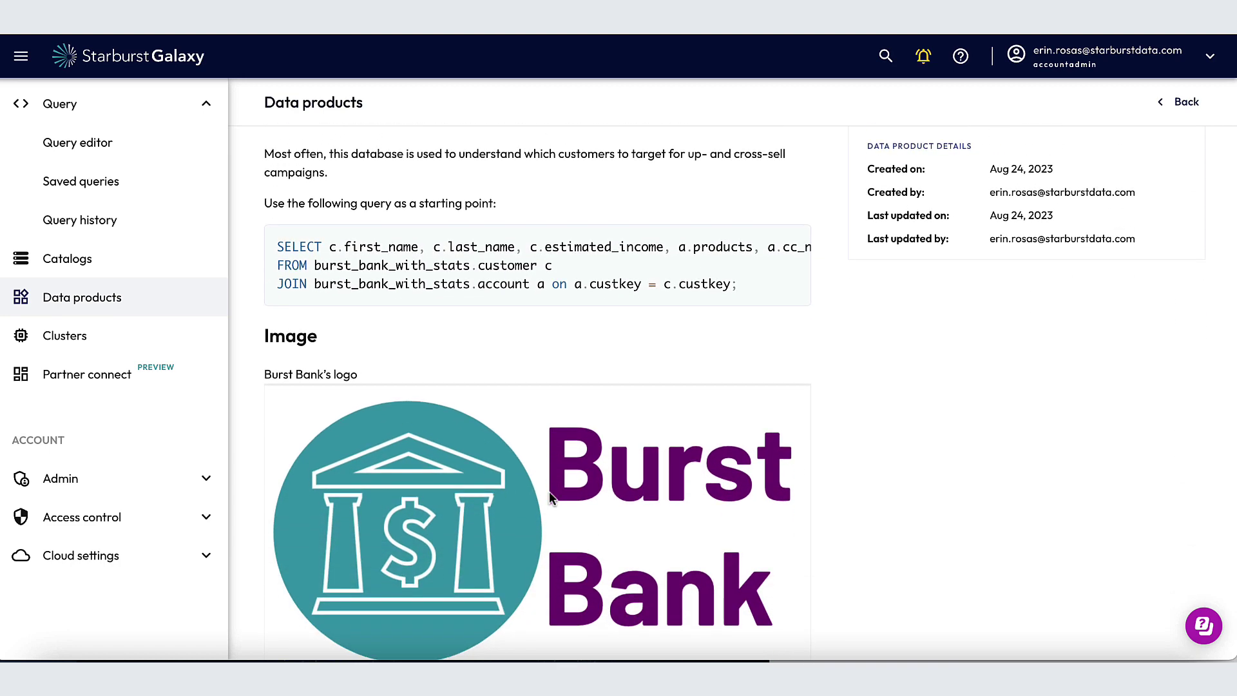
scroll(549, 491, down, 1)
scroll(549, 491, up, 3)
scroll(550, 499, up, 4)
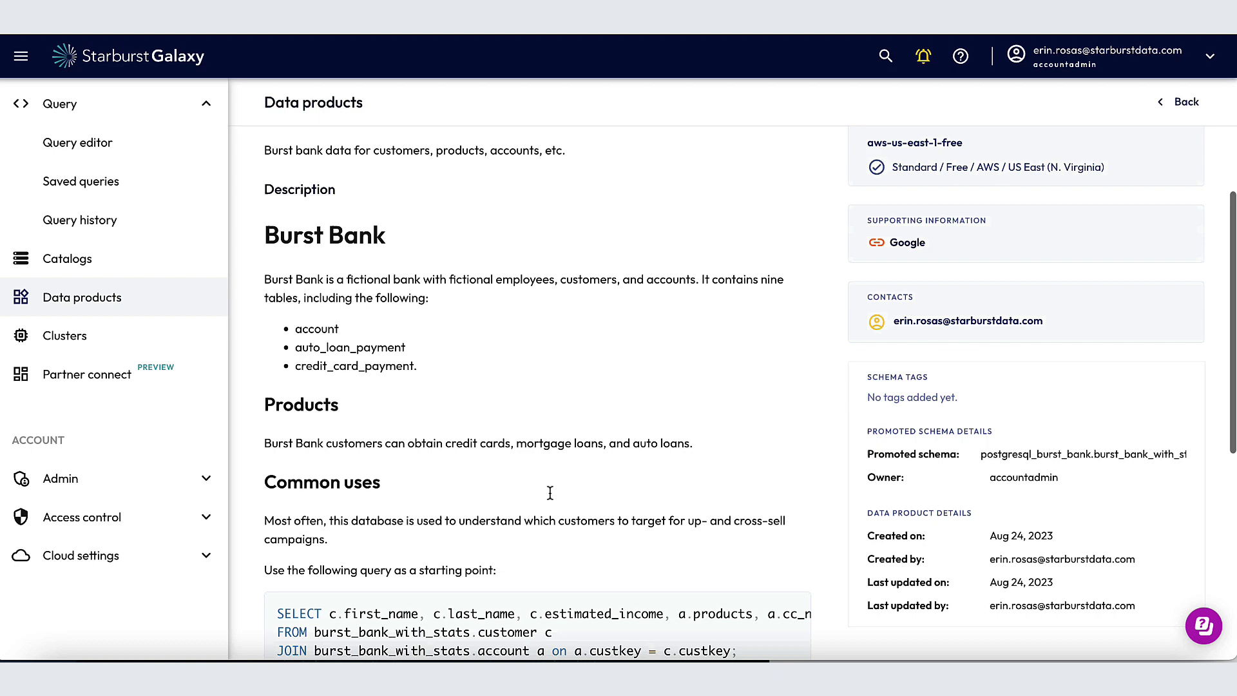
scroll(549, 499, up, 2)
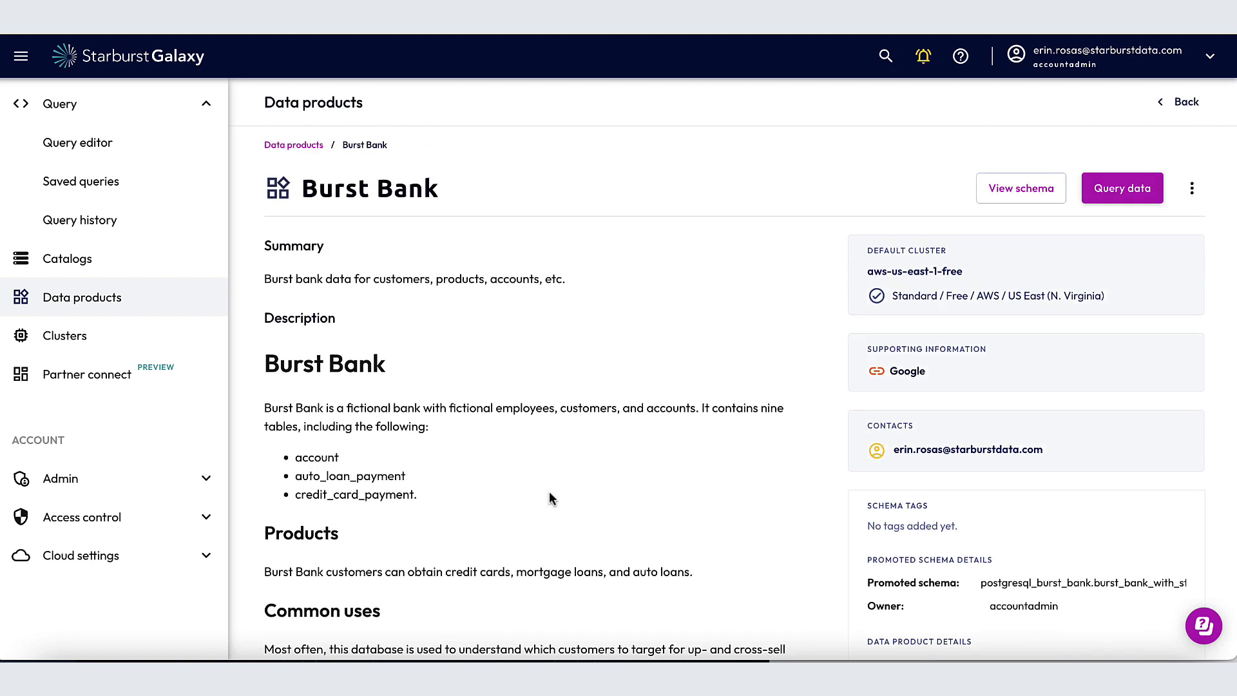
Step: View the schema behind Burst Bank, then go back to the Data products overview
click(1021, 188)
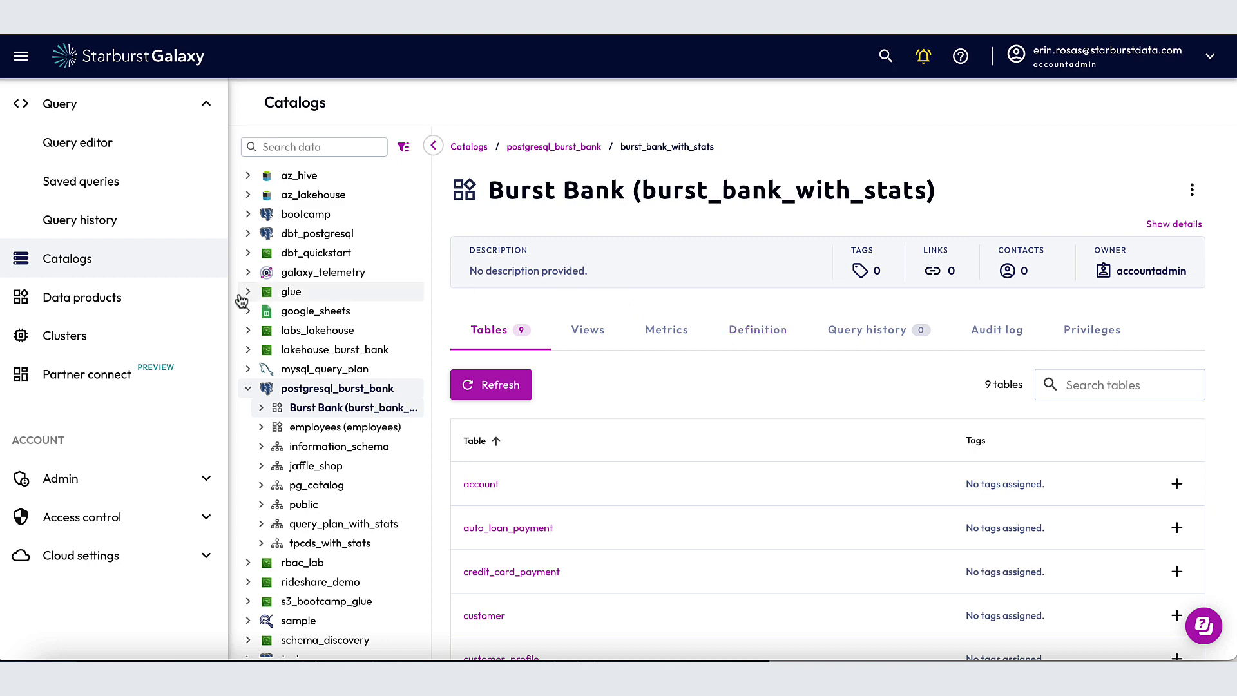
click(83, 297)
Step: In Burst Bank's details, select the Common uses sample SQL query for copying
click(470, 508)
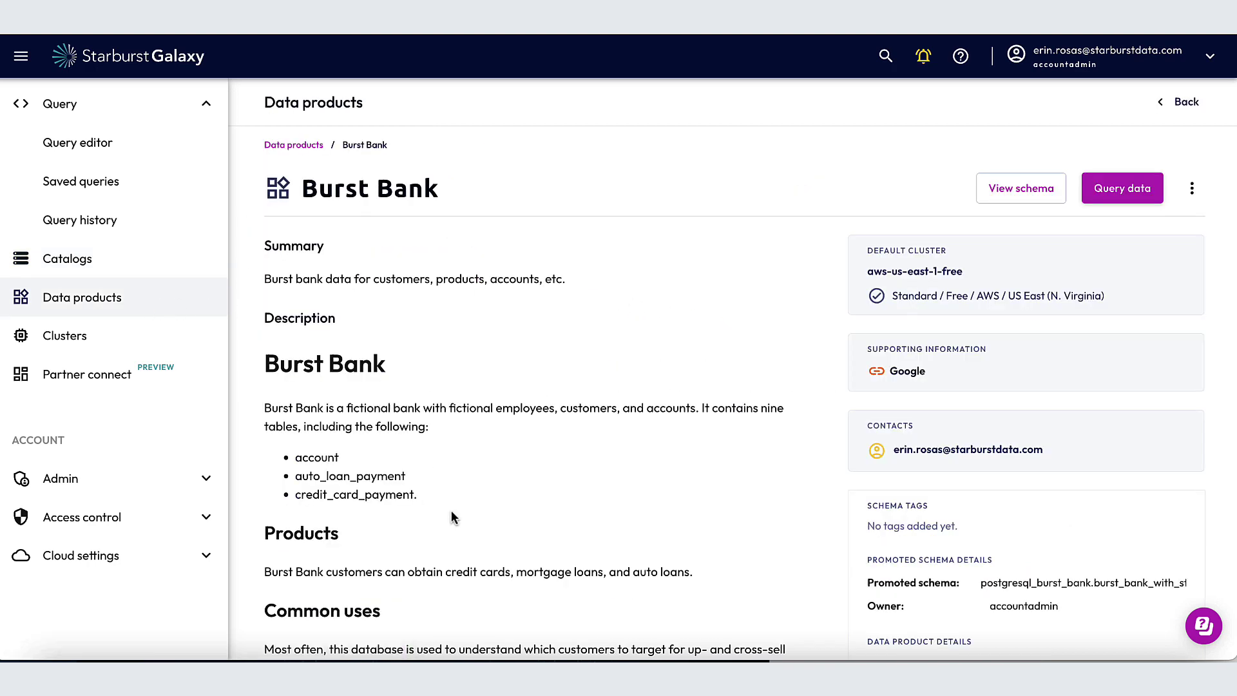
click(1191, 189)
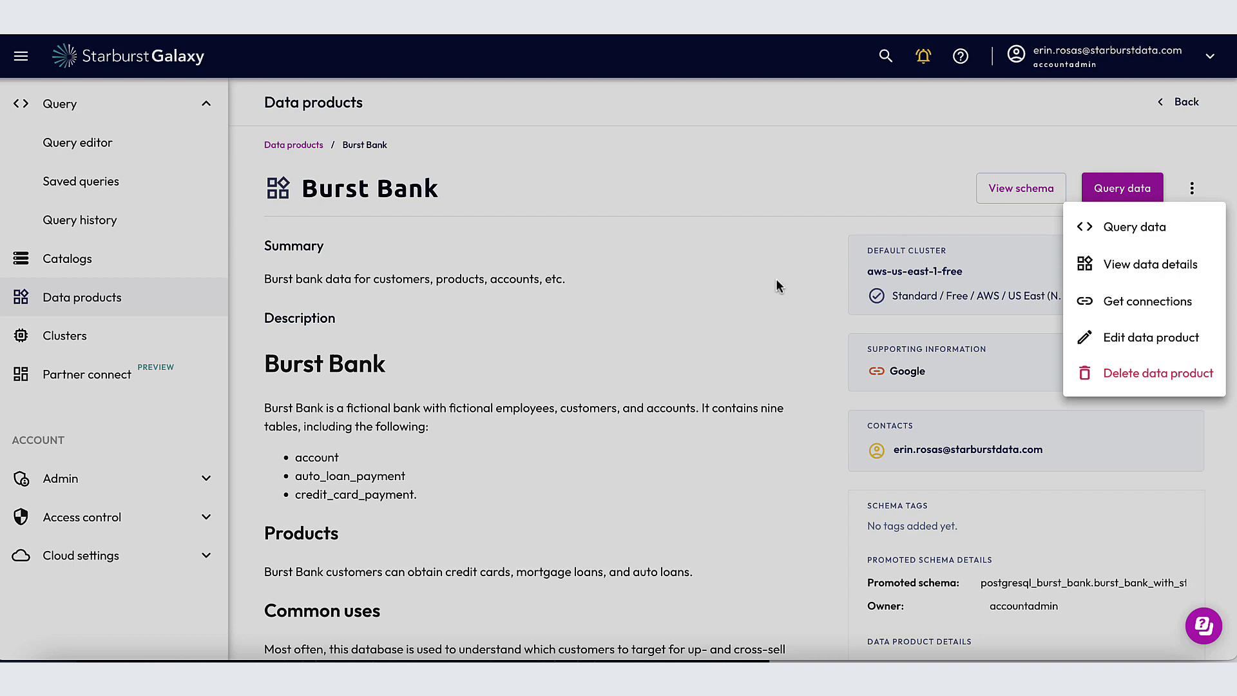
click(734, 305)
scroll(731, 305, down, 3)
scroll(730, 308, down, 2)
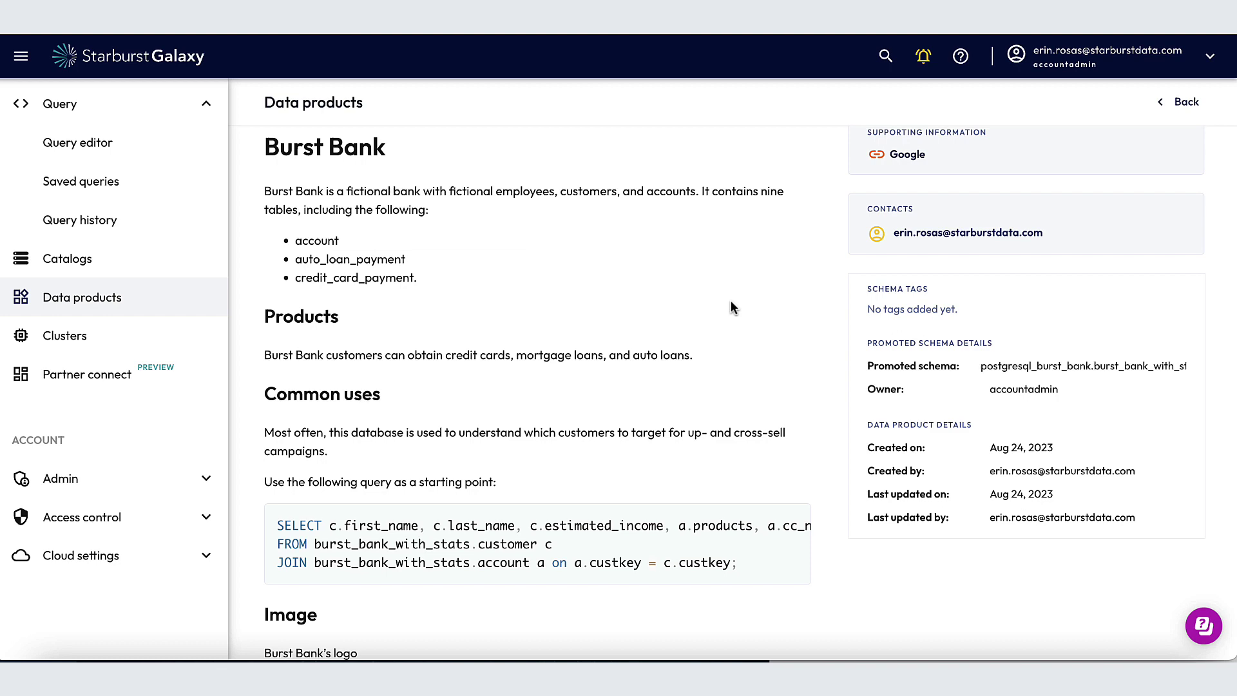
scroll(716, 300, down, 1)
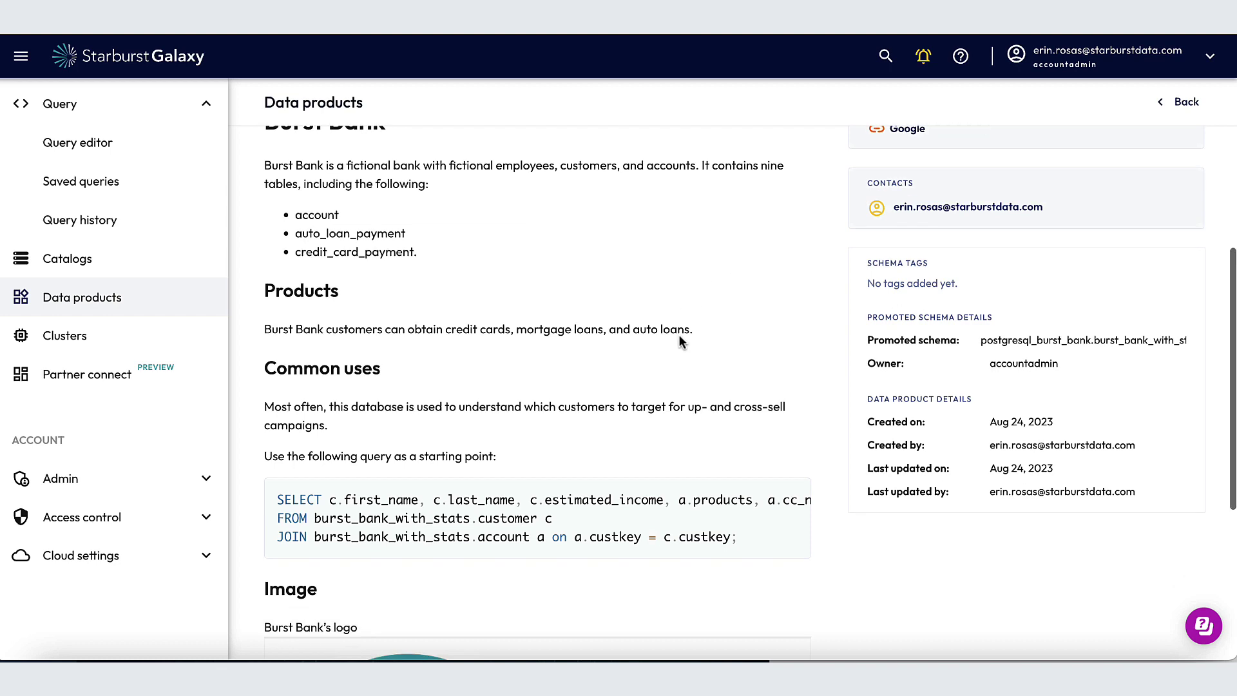
drag(739, 511, 347, 457)
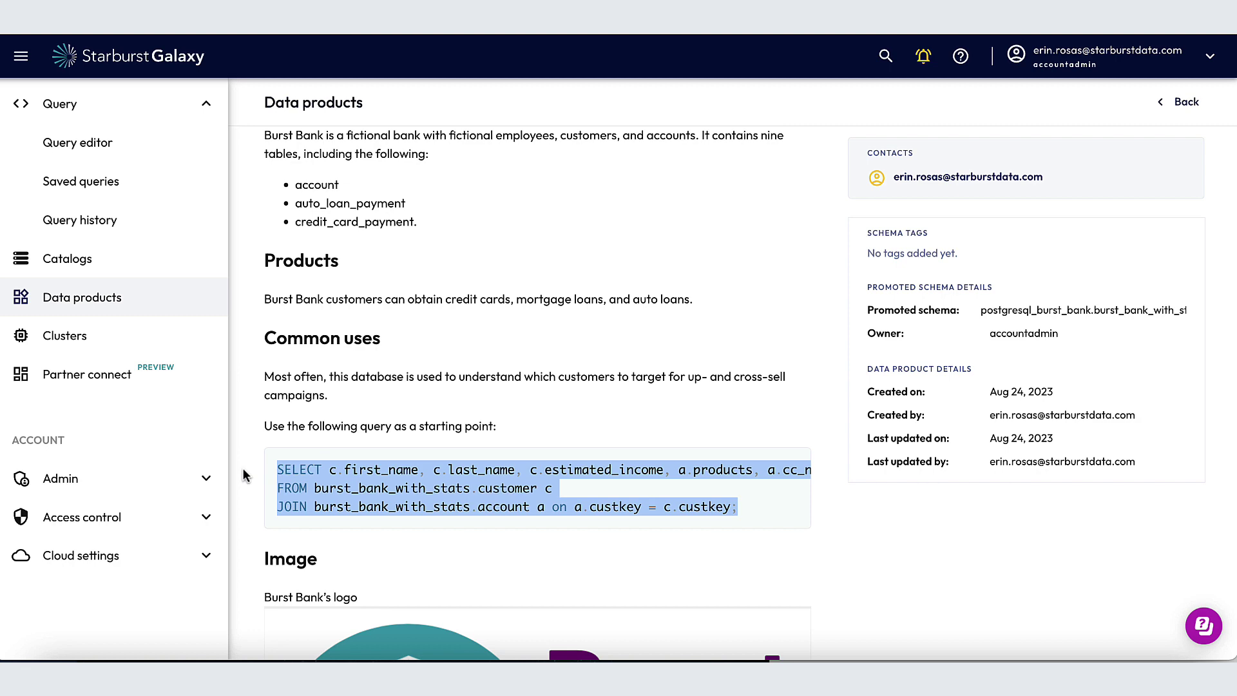
scroll(1033, 299, up, 5)
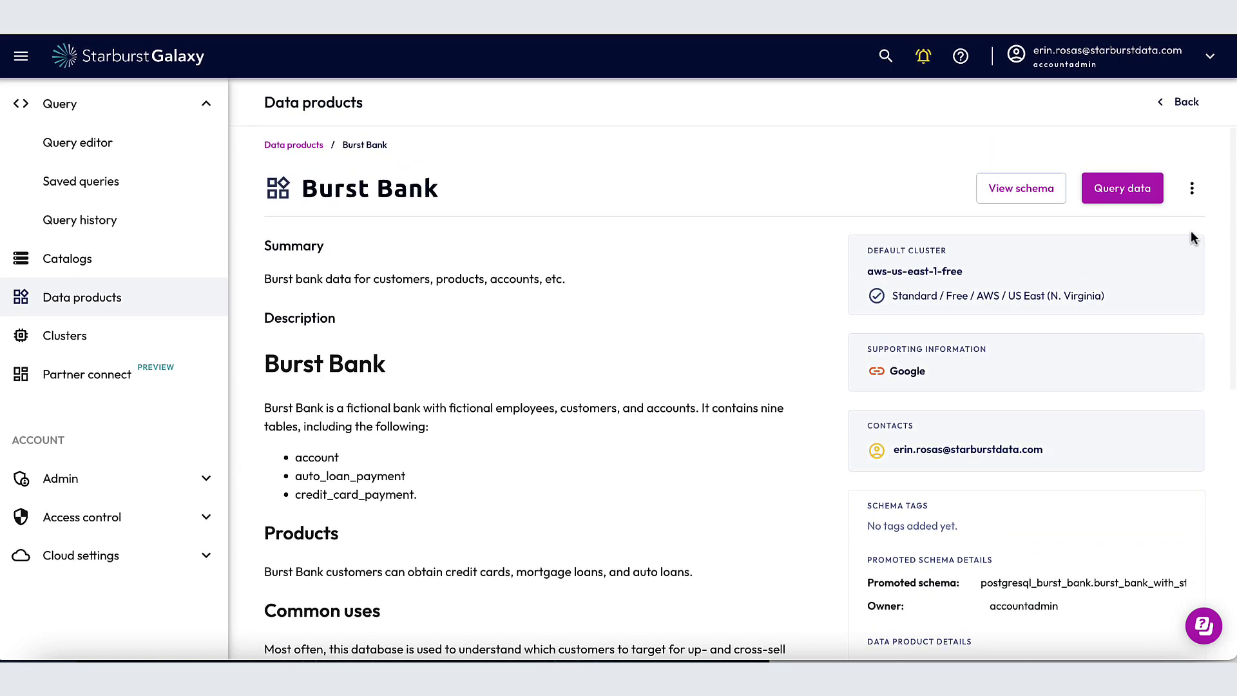
Step: Choose Query data for Burst Bank, paste the sample join query and run it with limit 1000
click(1191, 187)
click(1135, 226)
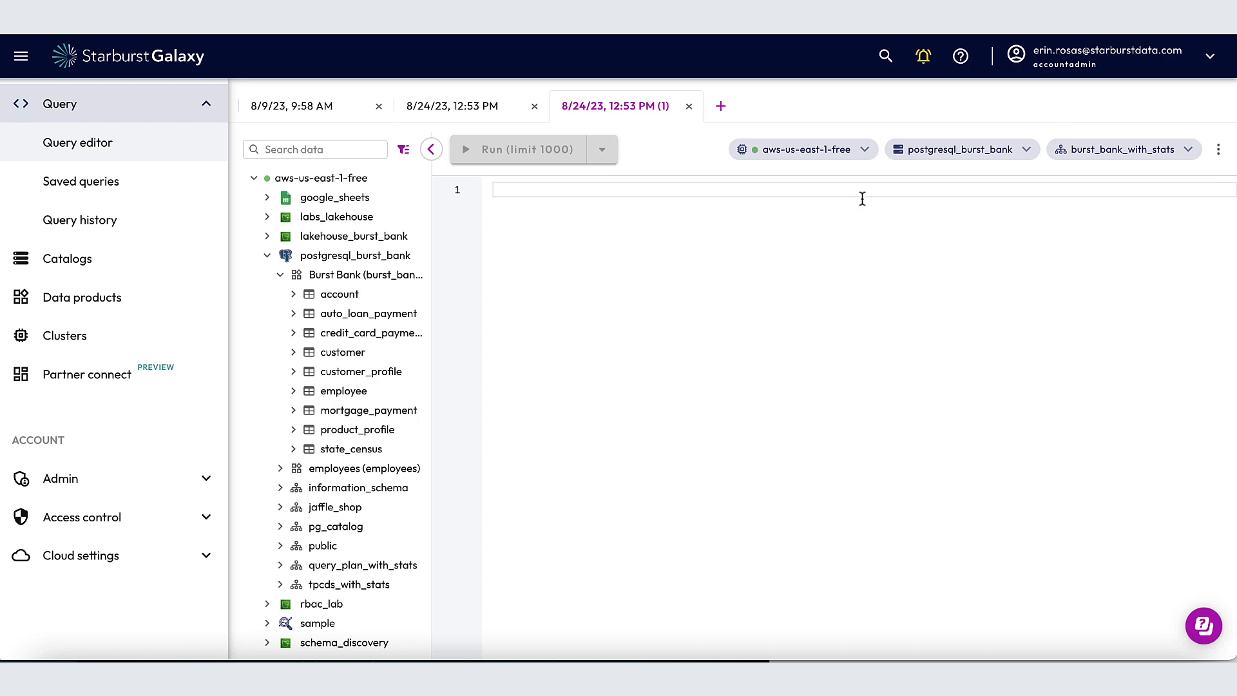
text(SELECT c.first_name, c.last_name, c.estimated_income, a.products, a.cc_number, a.mortgage_id FROM burst_bank_with_stats.customer c JOIN burst_bank_with_stats.account a on a.custkey = c.custkey;)
click(527, 149)
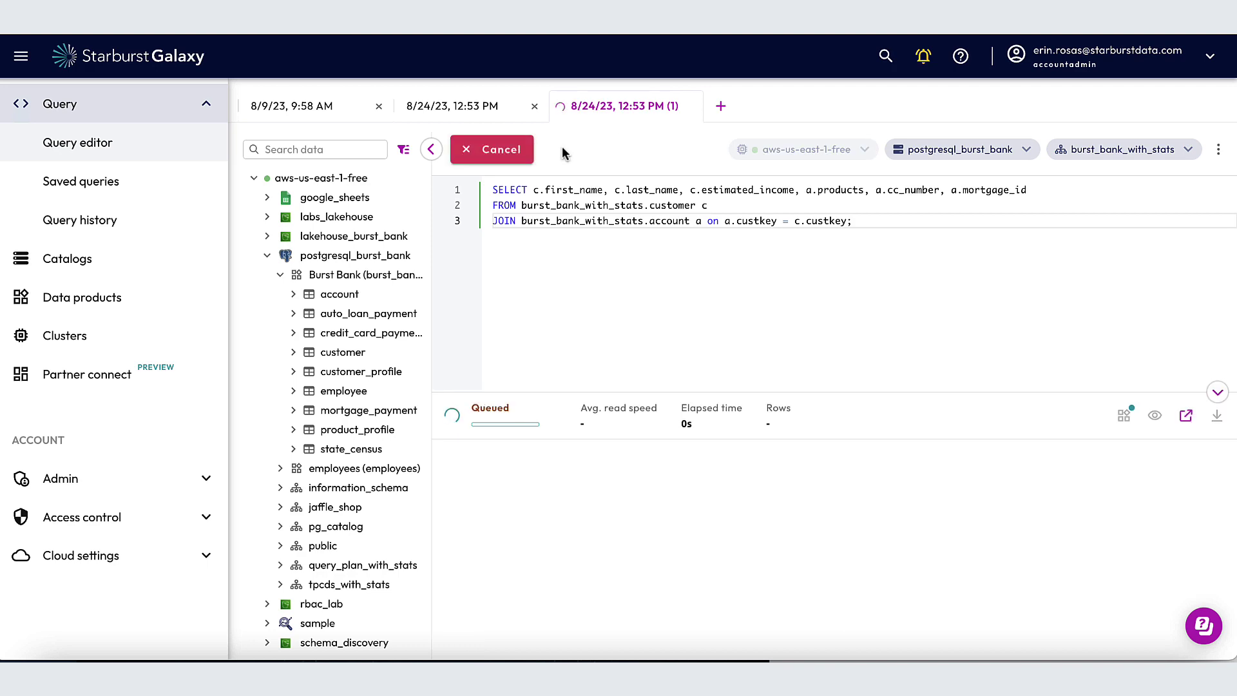
scroll(733, 531, down, 3)
scroll(733, 531, down, 3)
scroll(733, 532, down, 3)
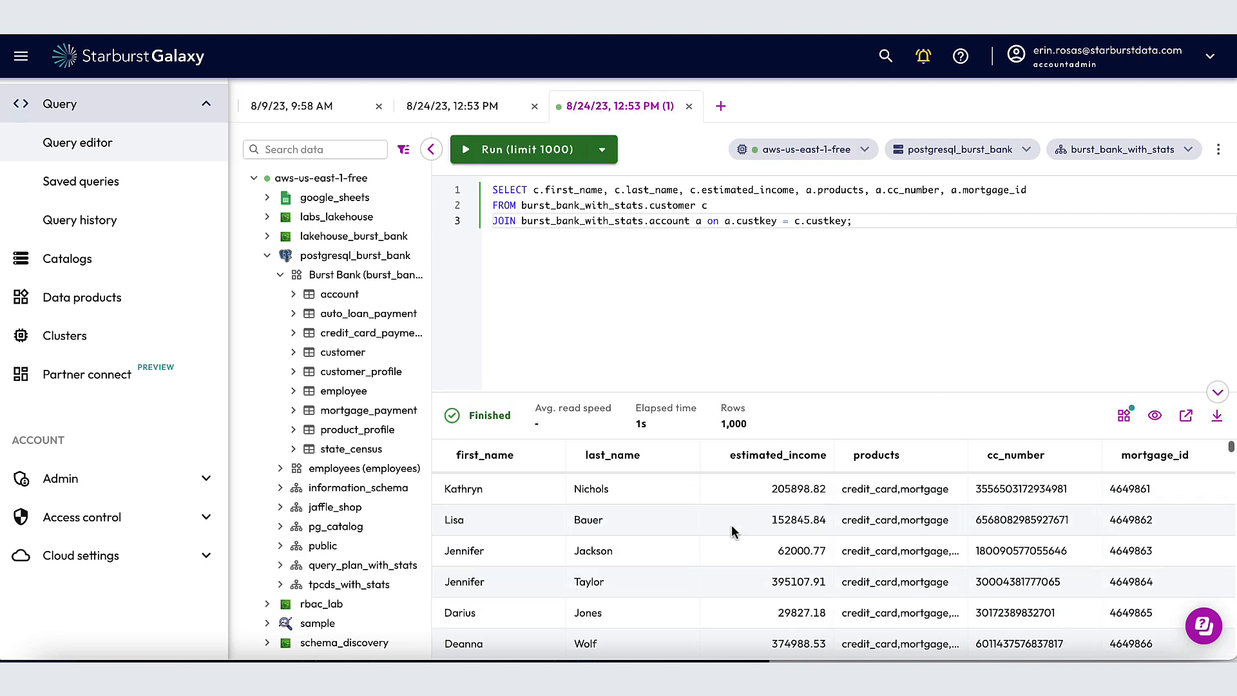
scroll(733, 532, down, 2)
scroll(733, 530, down, 3)
scroll(732, 531, up, 4)
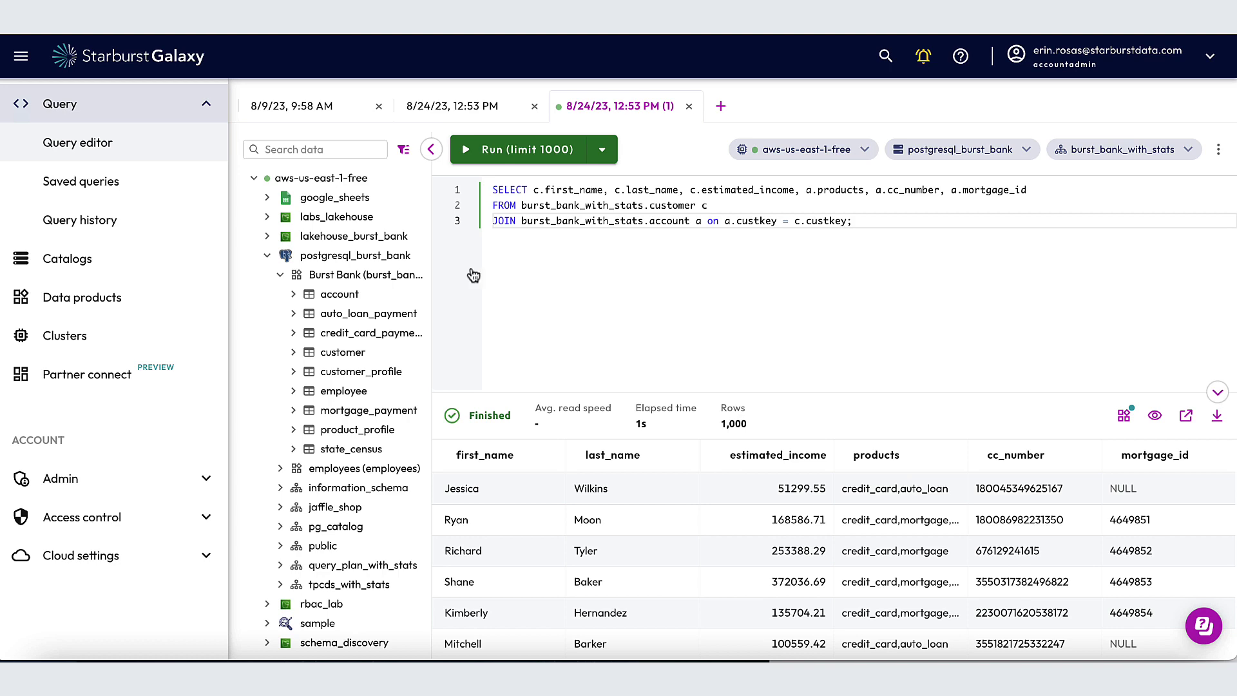
Step: From Burst Bank's details, choose Delete data product and confirm with Yes, delete
click(58, 297)
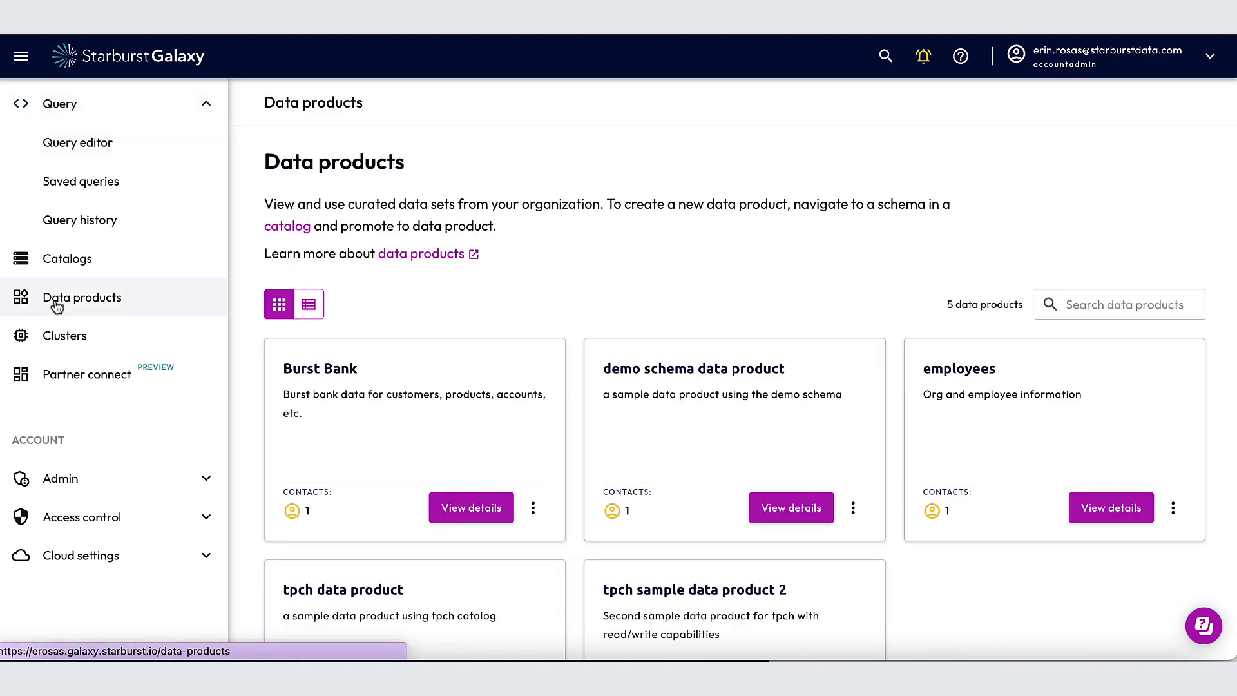
click(470, 508)
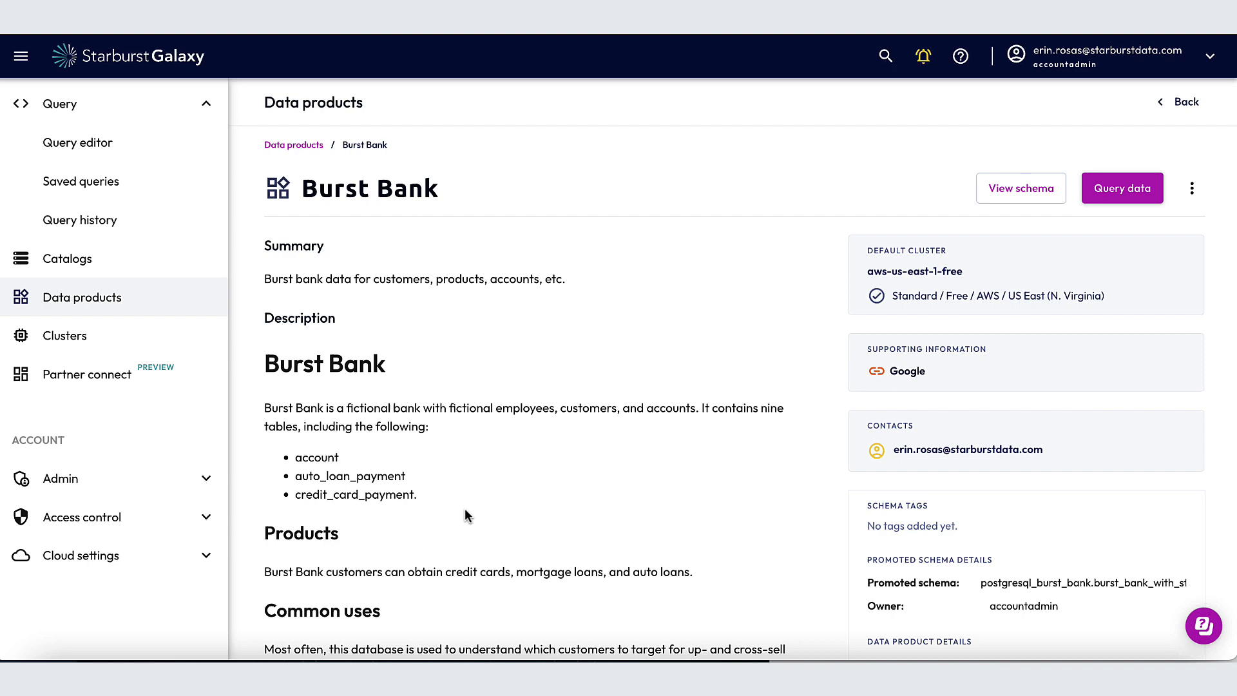
click(1192, 189)
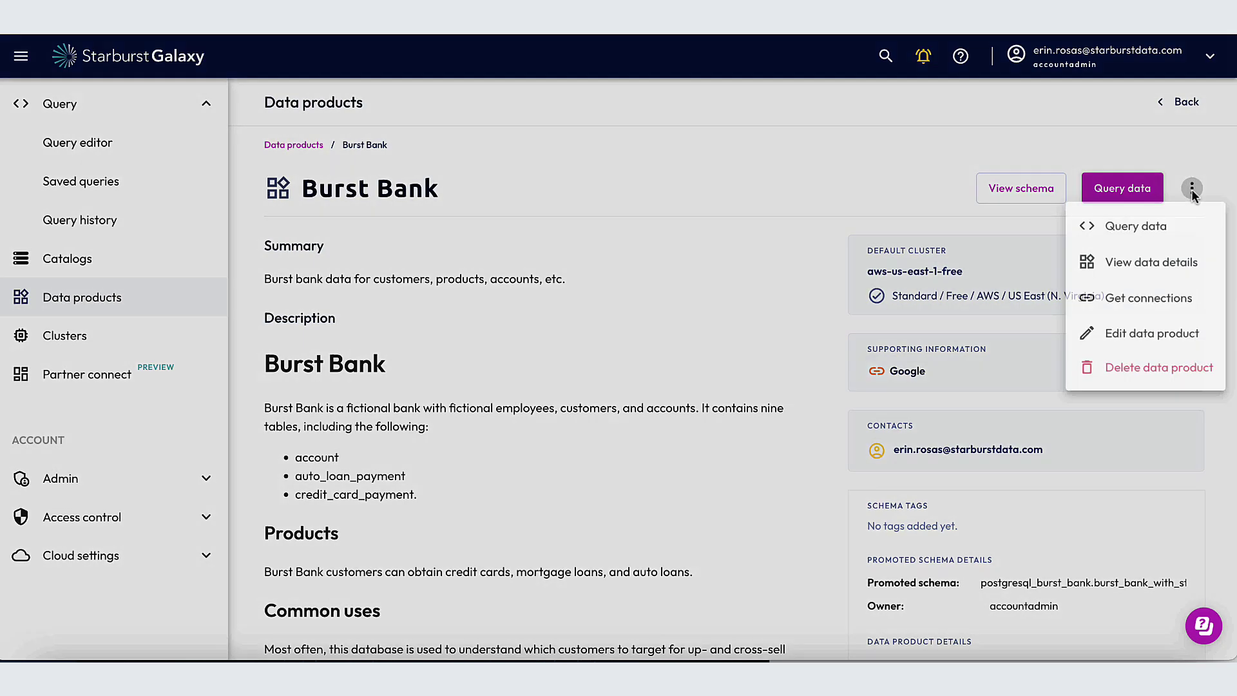
click(1171, 373)
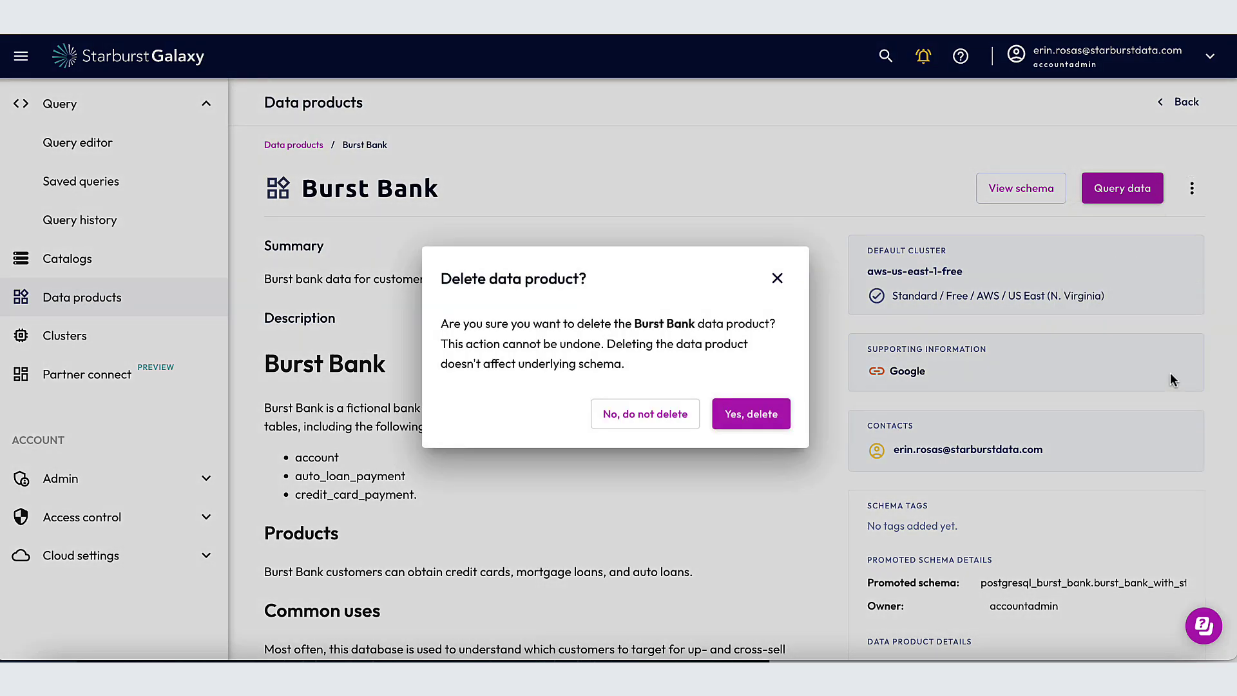
click(767, 417)
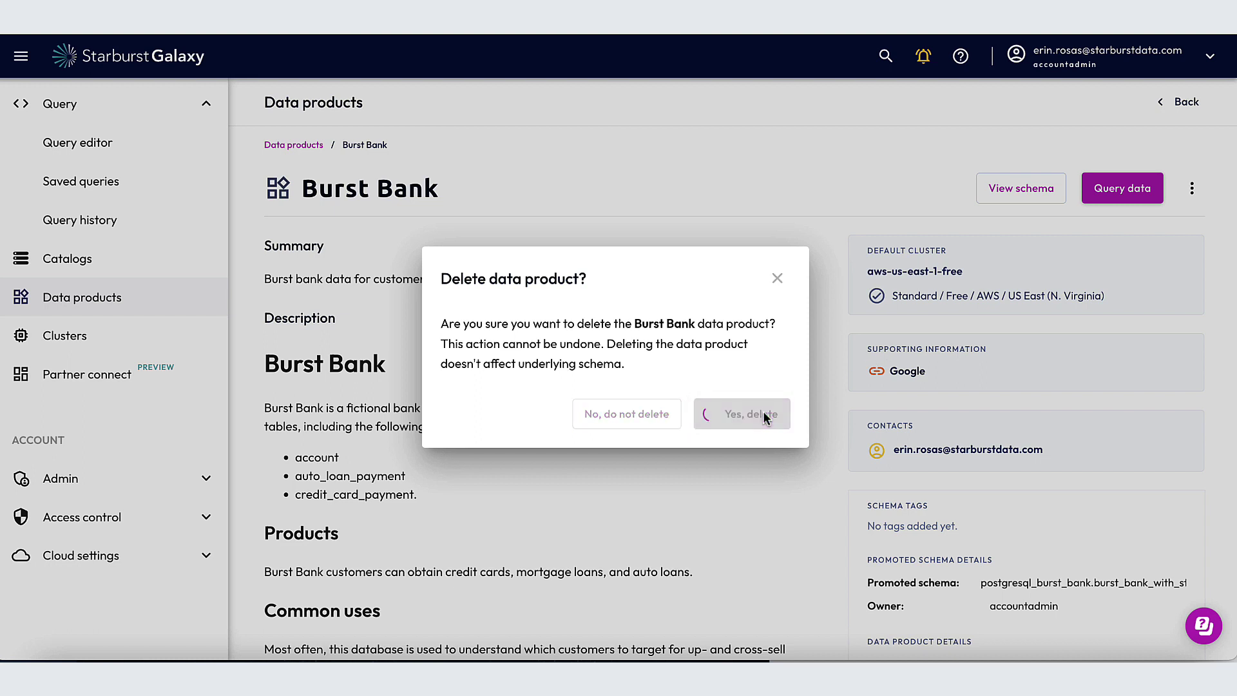